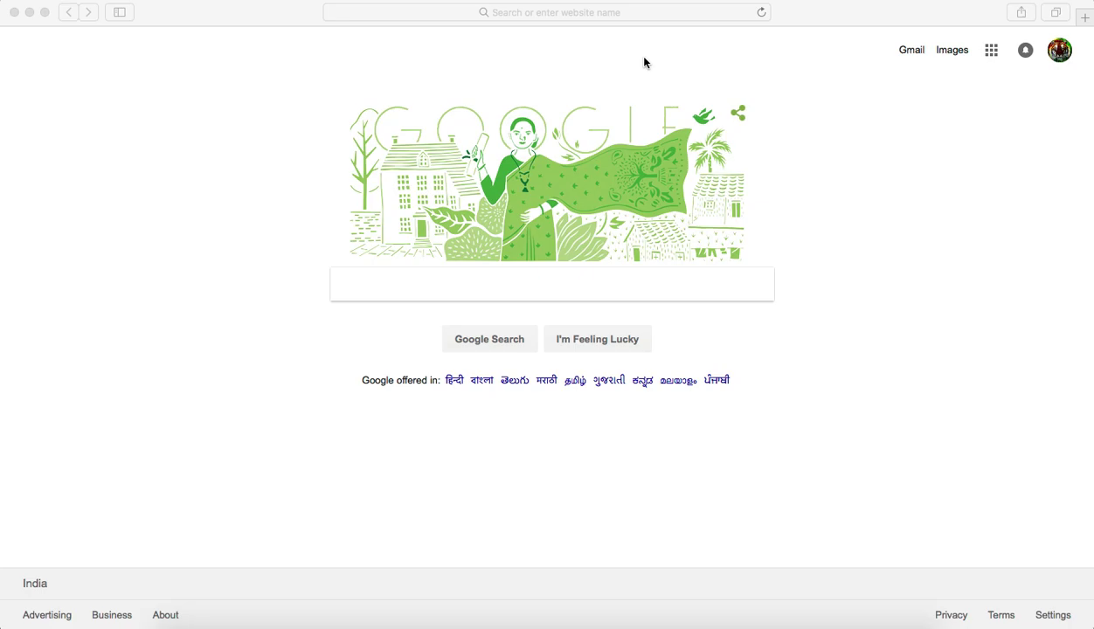
Load google.co.in to check that the site opens
{"action": "left_click", "coordinate": [621, 9]}
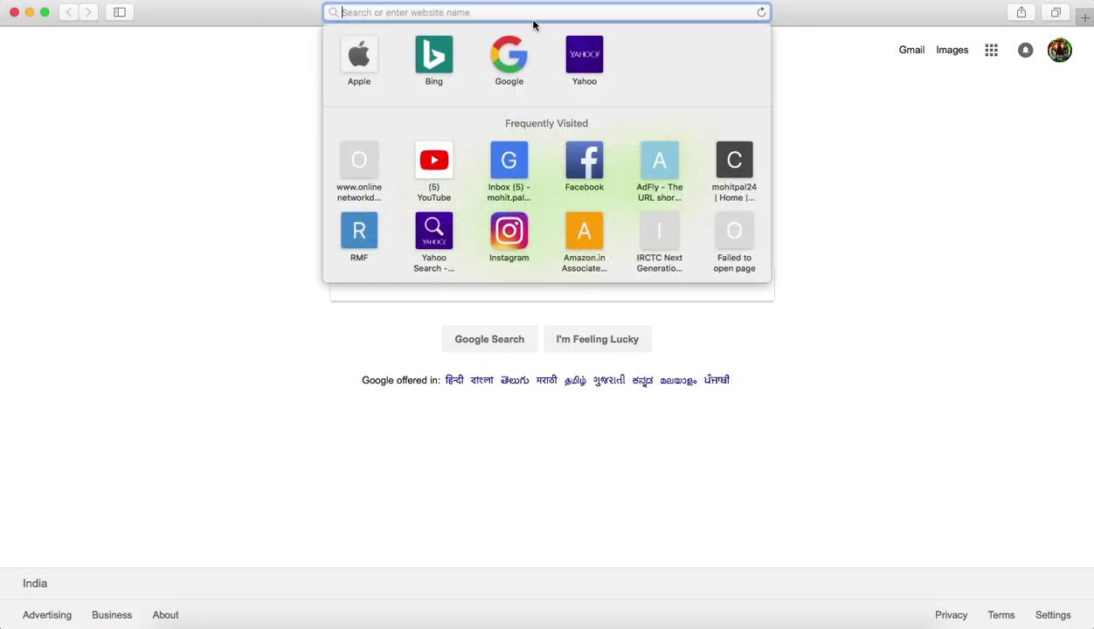
{"action": "type", "text": "g"}
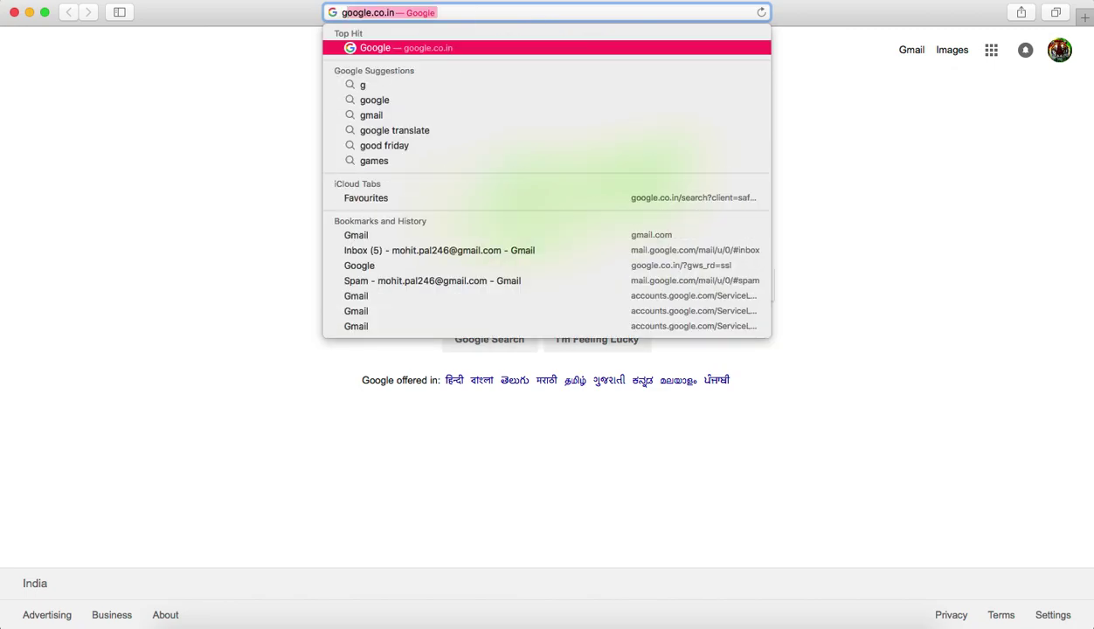
{"action": "type", "text": "oo"}
{"action": "key", "text": "Return"}
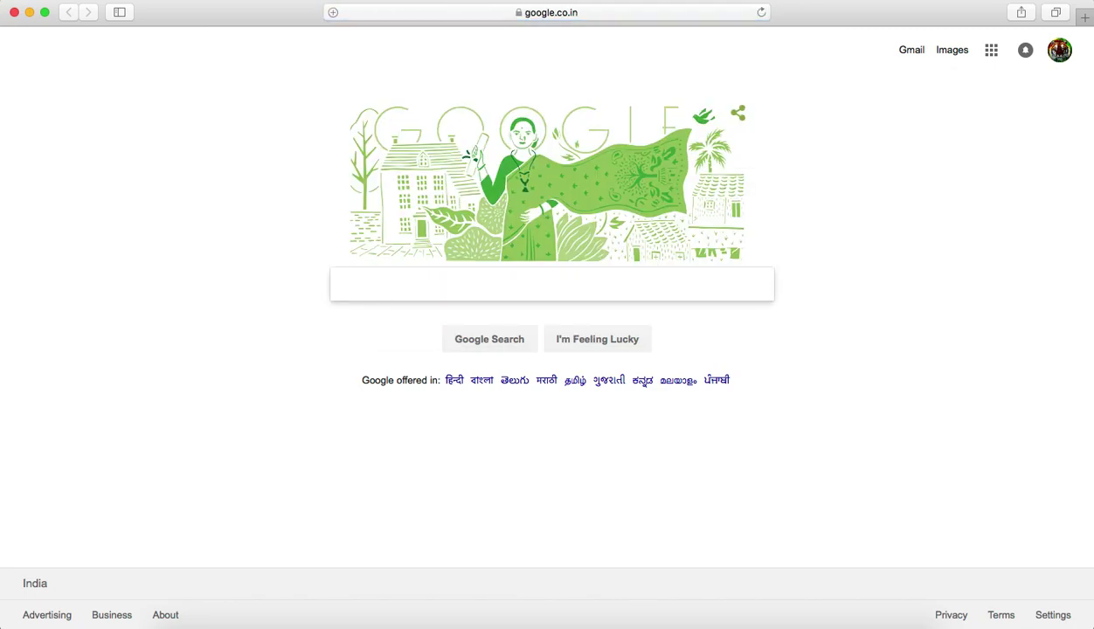
Load facebook.com to check that it opens as well
{"action": "left_click", "coordinate": [512, 12]}
{"action": "type", "text": "faceb"}
{"action": "key", "text": "Return"}
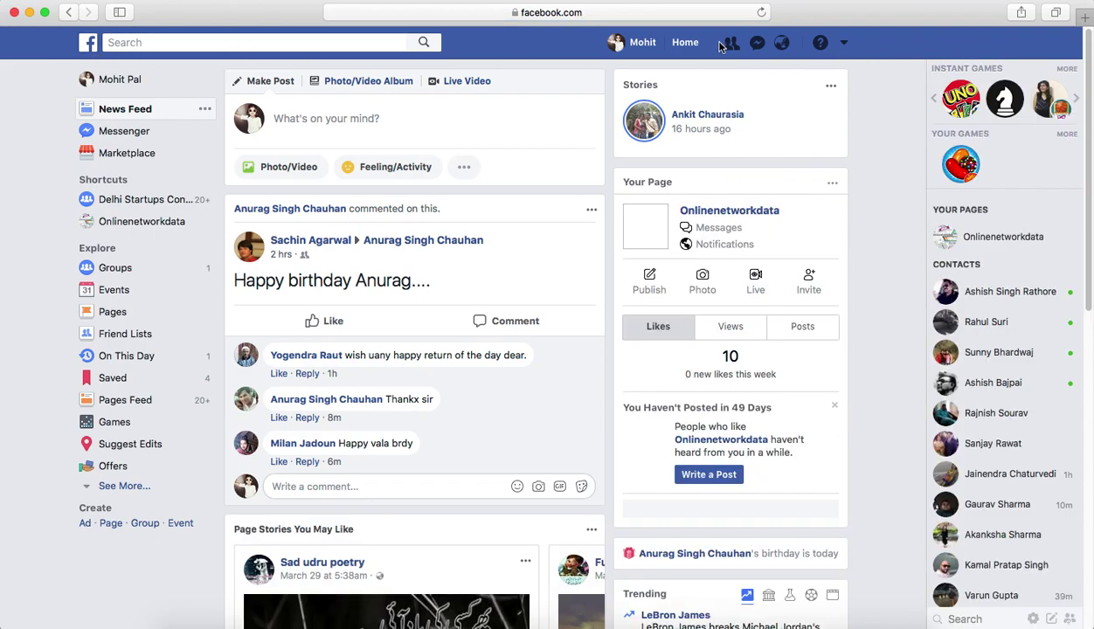
Try to load onlinenetworkdata.com in place of the Facebook page
{"action": "left_click", "coordinate": [646, 16]}
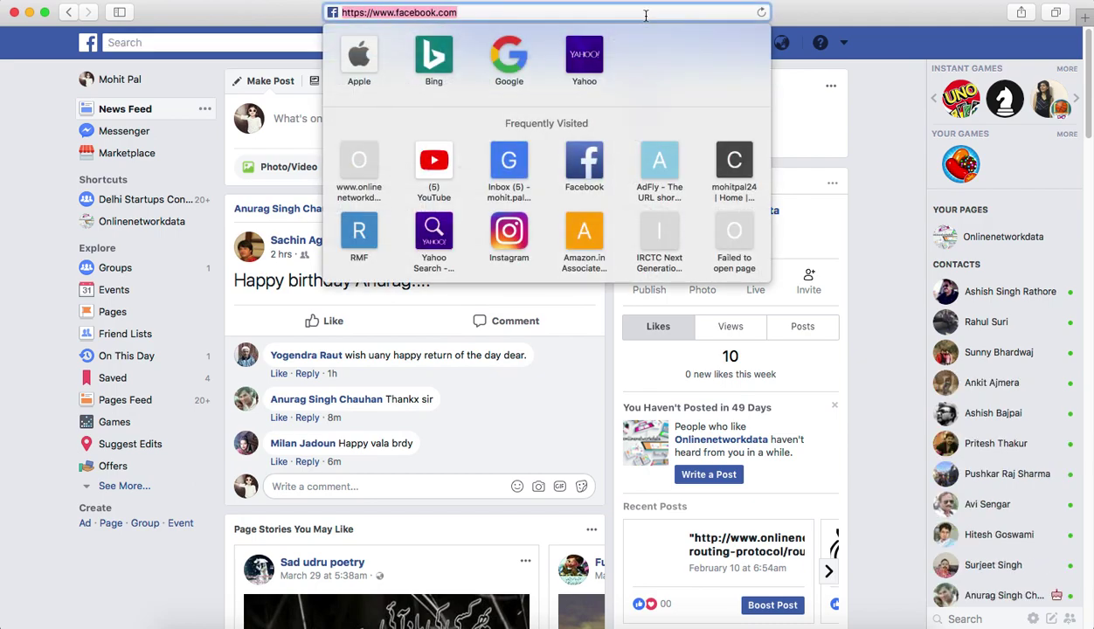
{"action": "type", "text": "onlinenet"}
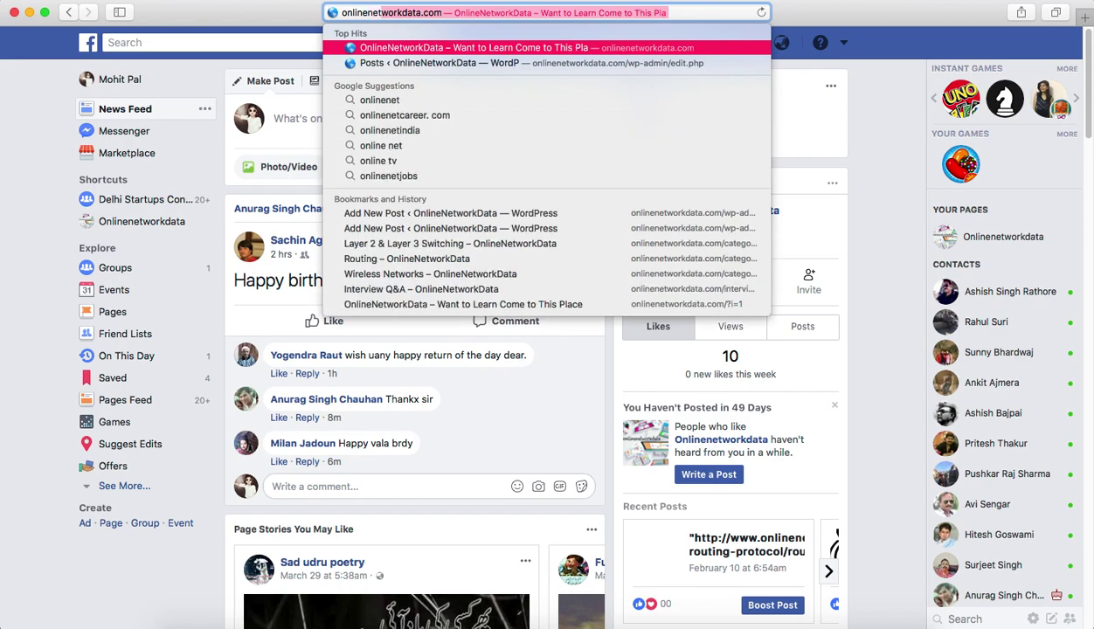
{"action": "key", "text": "Return"}
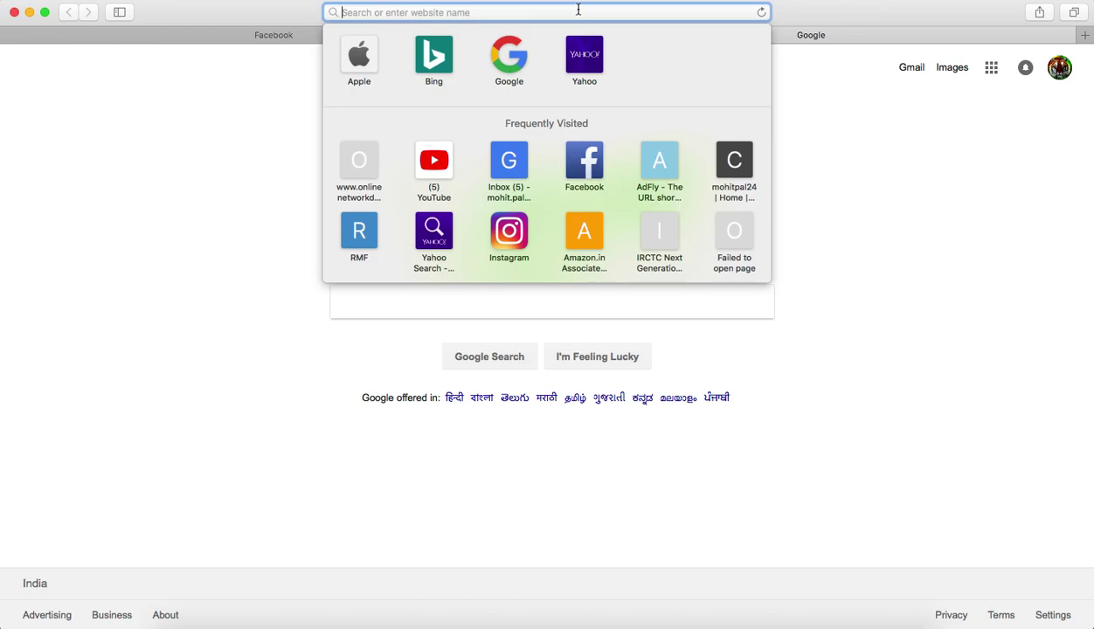
Load Gmail and Facebook one after the other in the second tab to test the connection
{"action": "type", "text": "gmail"}
{"action": "key", "text": "Return"}
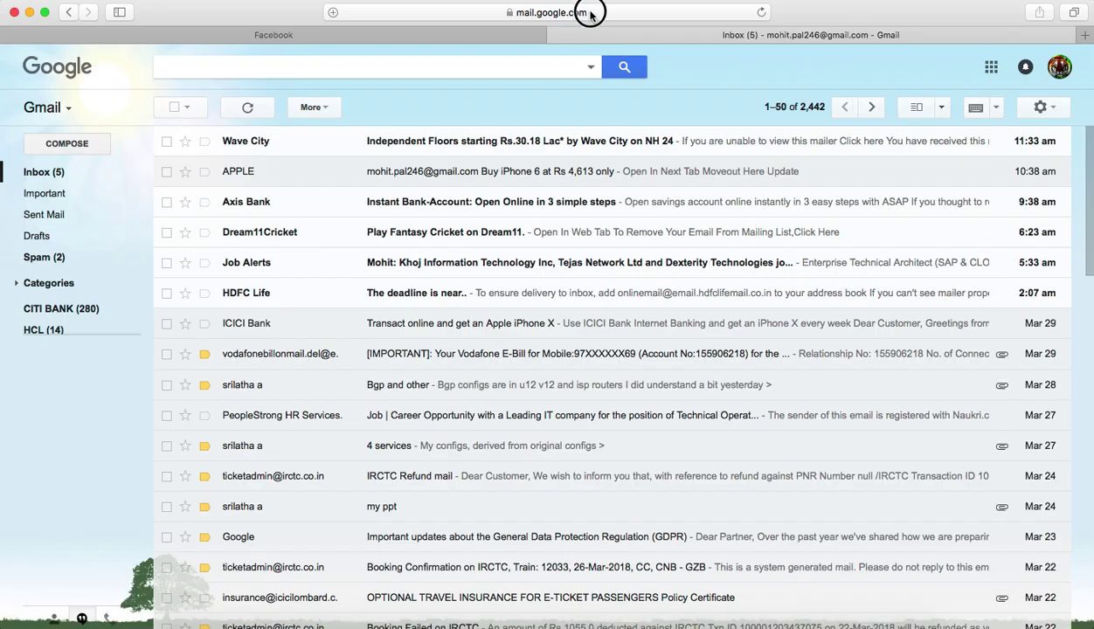
{"action": "left_click", "coordinate": [589, 13]}
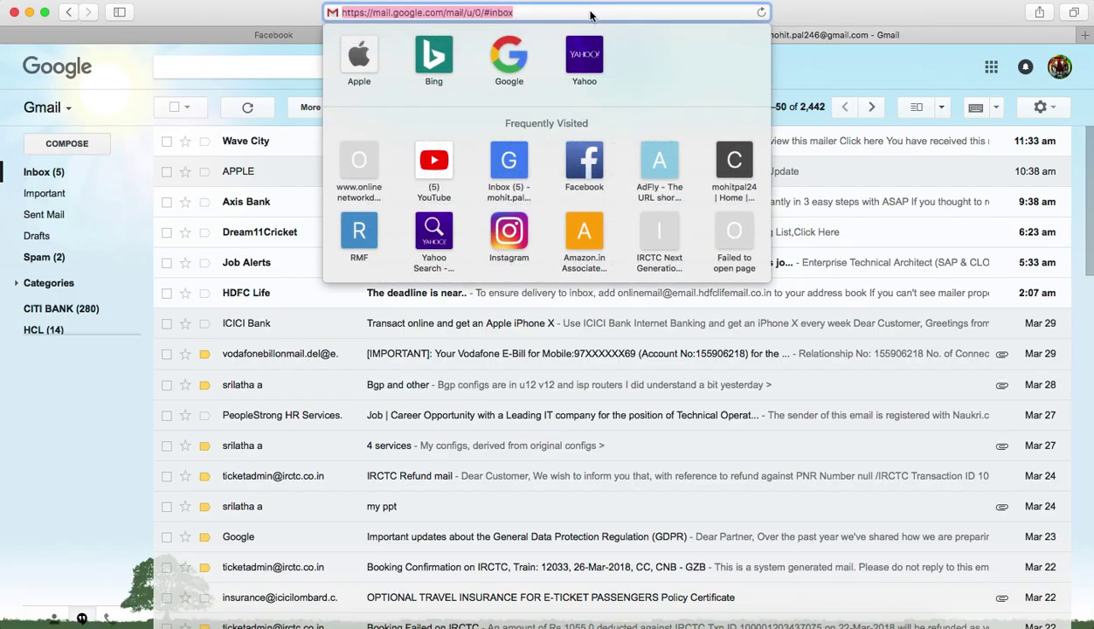
{"action": "type", "text": "face"}
{"action": "key", "text": "Return"}
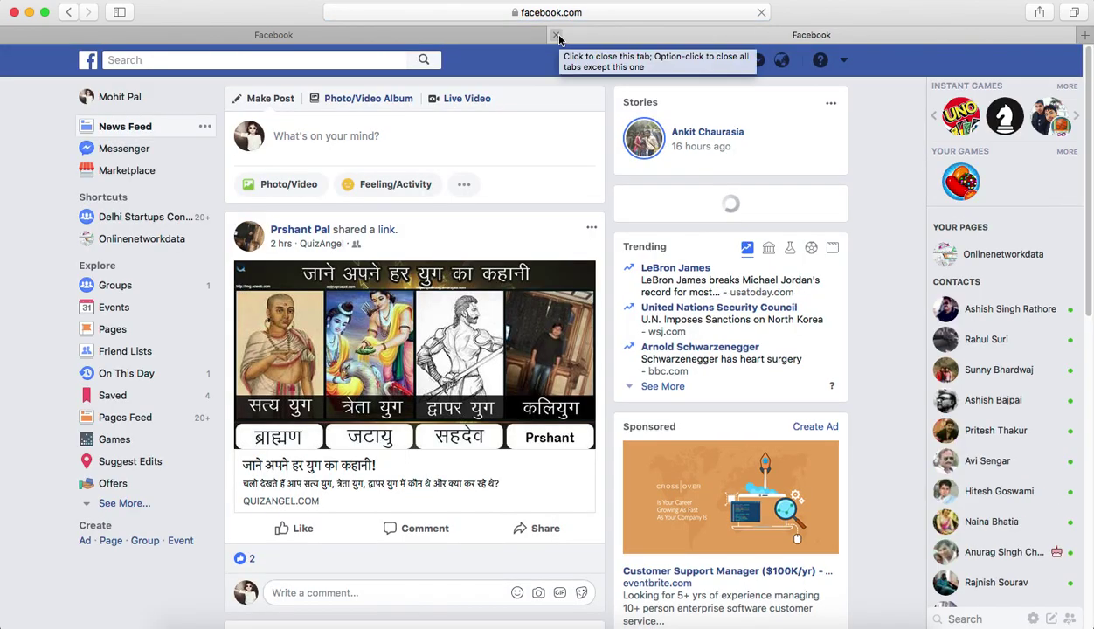
Close the second Facebook tab and try to load onlinenetworkdata.com from the Google page
{"action": "left_click", "coordinate": [556, 36]}
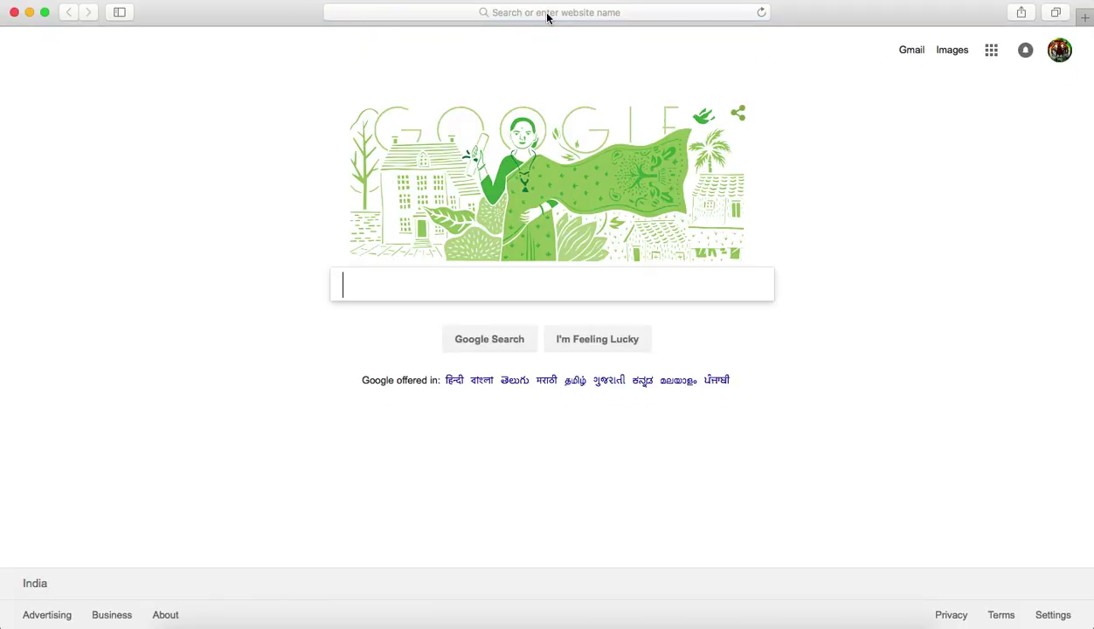
{"action": "left_click", "coordinate": [547, 12]}
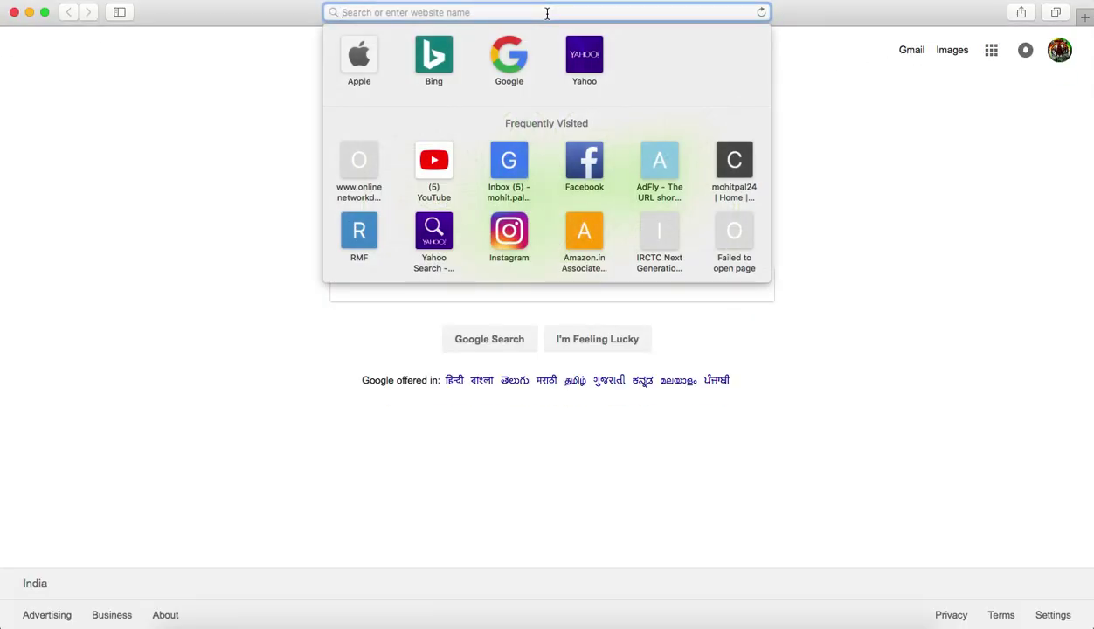
{"action": "type", "text": "online"}
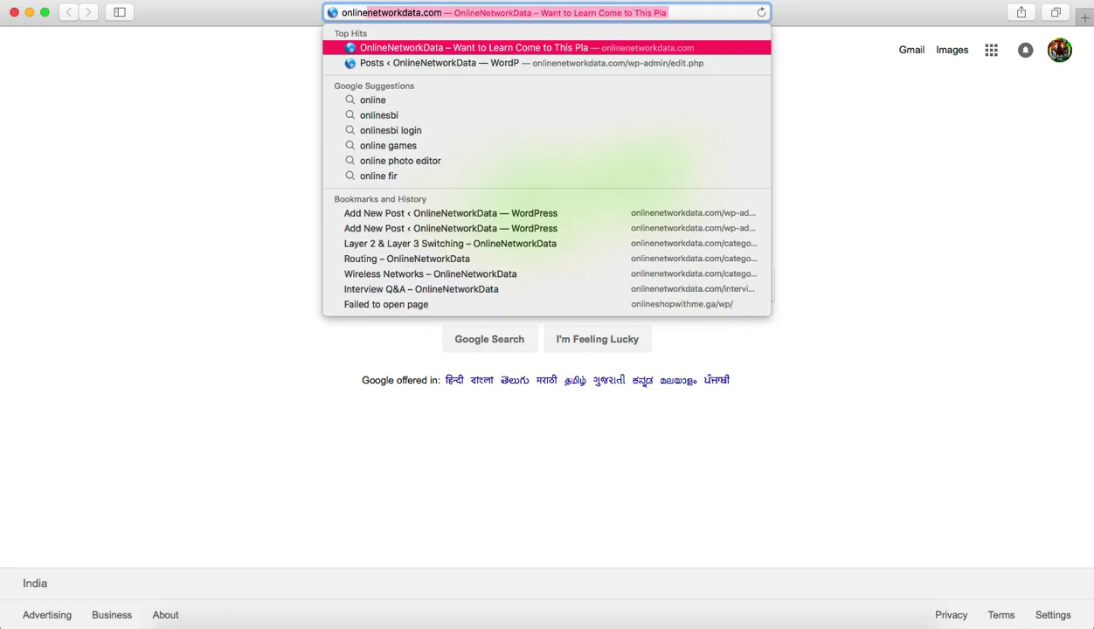
{"action": "key", "text": "Return"}
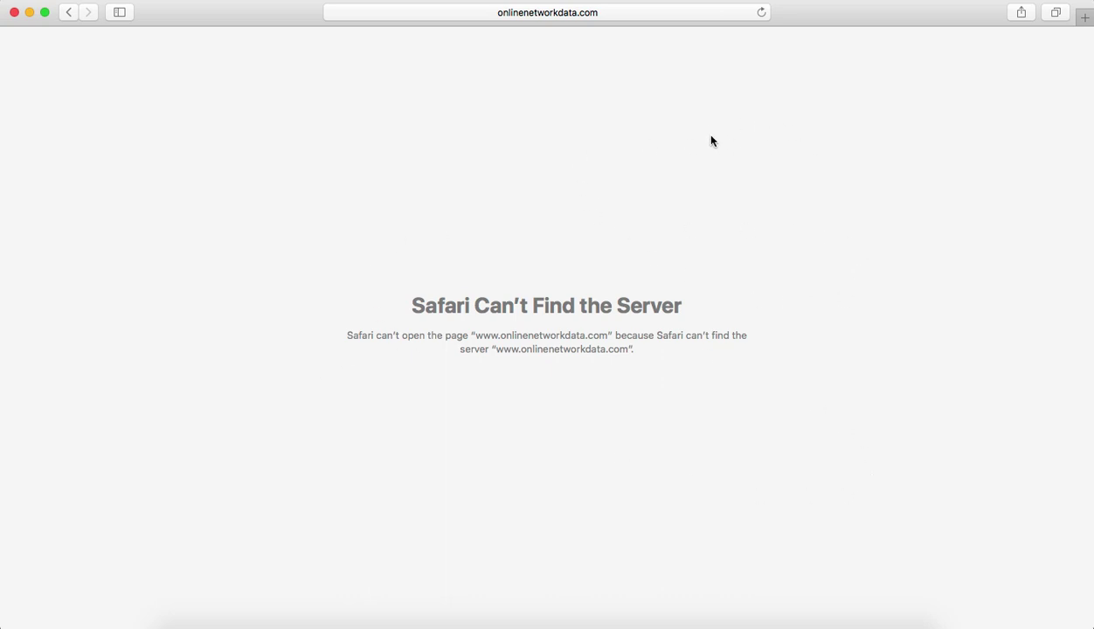
Open the DNS settings in the advanced network preferences of the Wi-Fi connection
{"action": "left_click", "coordinate": [708, 3]}
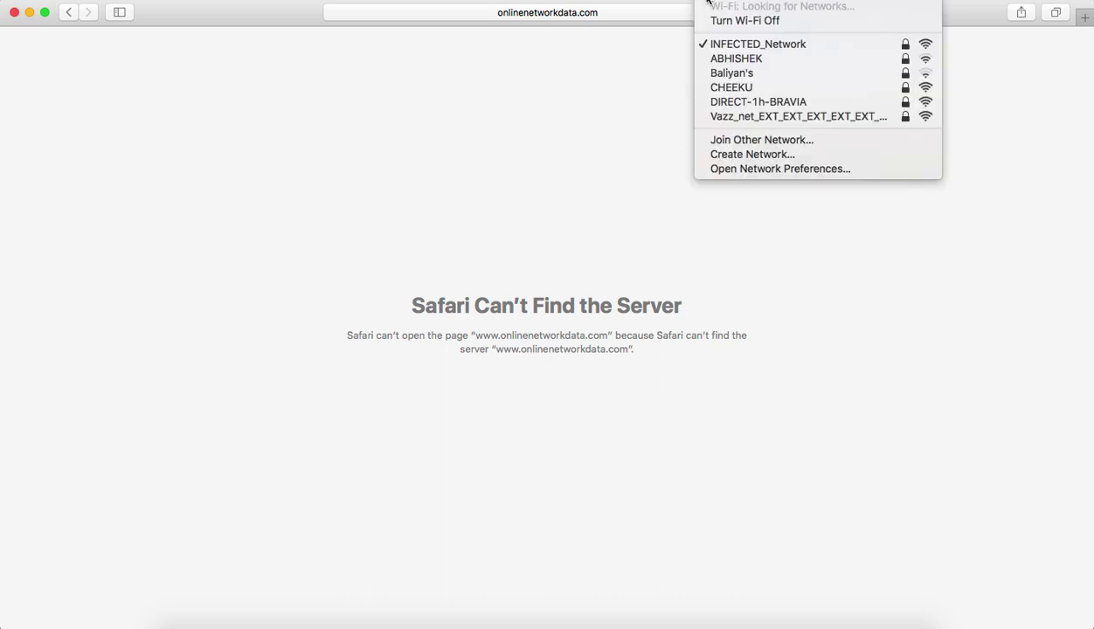
{"action": "left_click", "coordinate": [791, 170]}
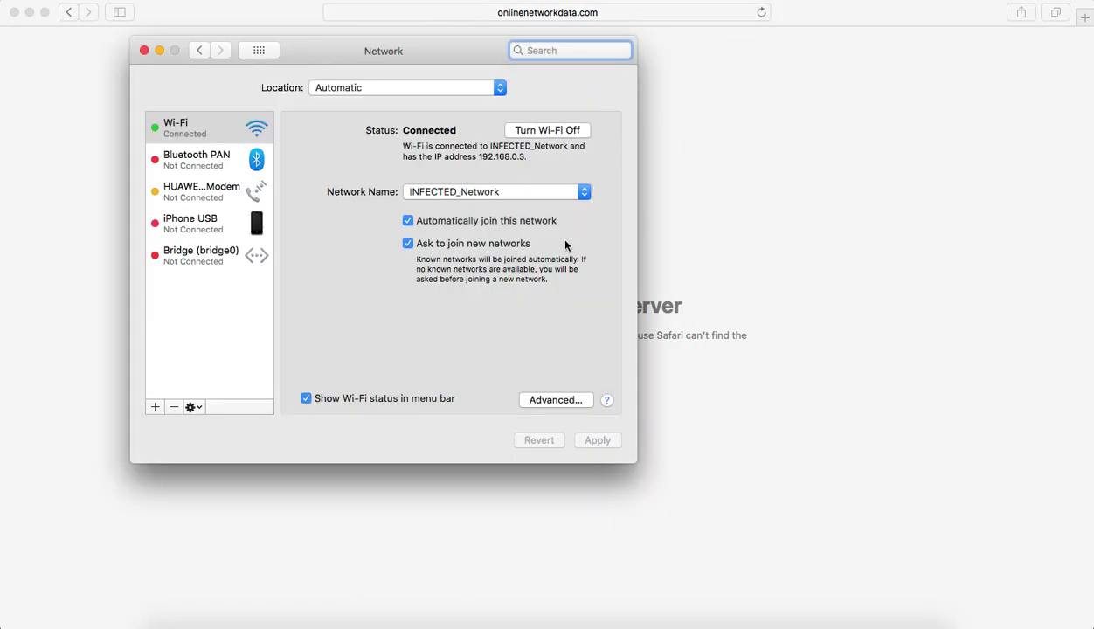
{"action": "left_click", "coordinate": [560, 402]}
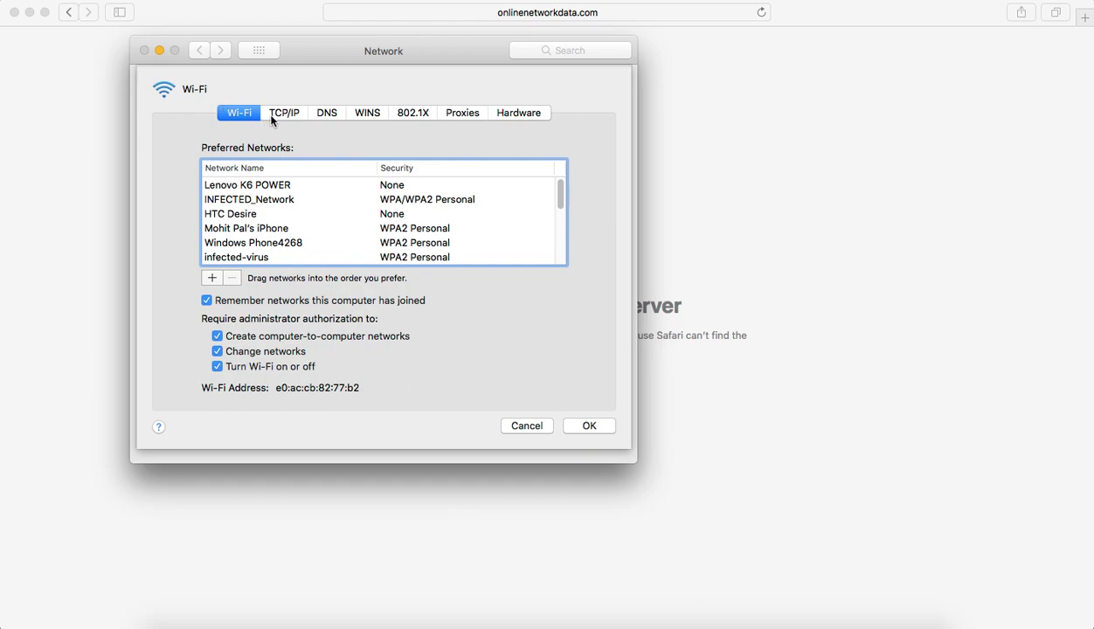
{"action": "left_click", "coordinate": [322, 116]}
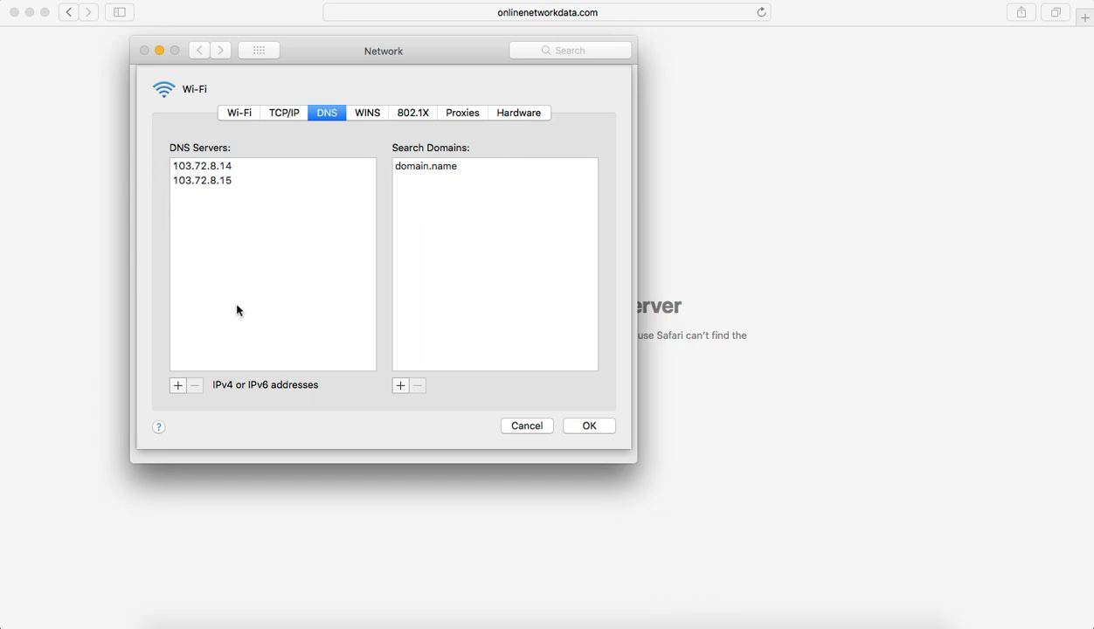
Add 8.8.8.8 and 4.2.2.2 as DNS servers for the Wi-Fi connection
{"action": "left_click", "coordinate": [214, 177]}
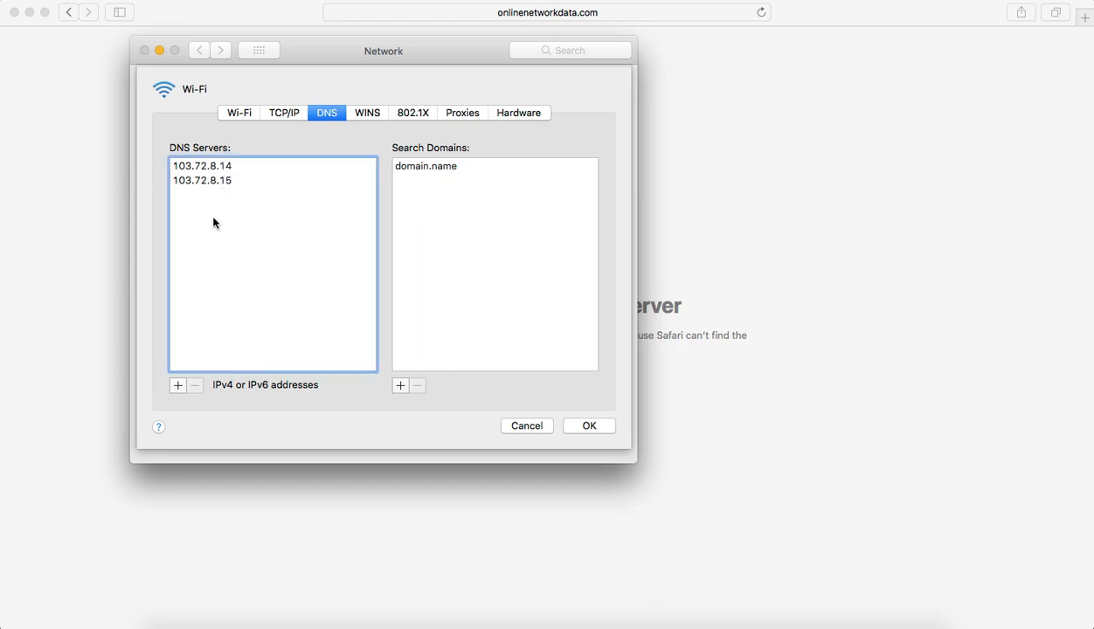
{"action": "left_click", "coordinate": [178, 385]}
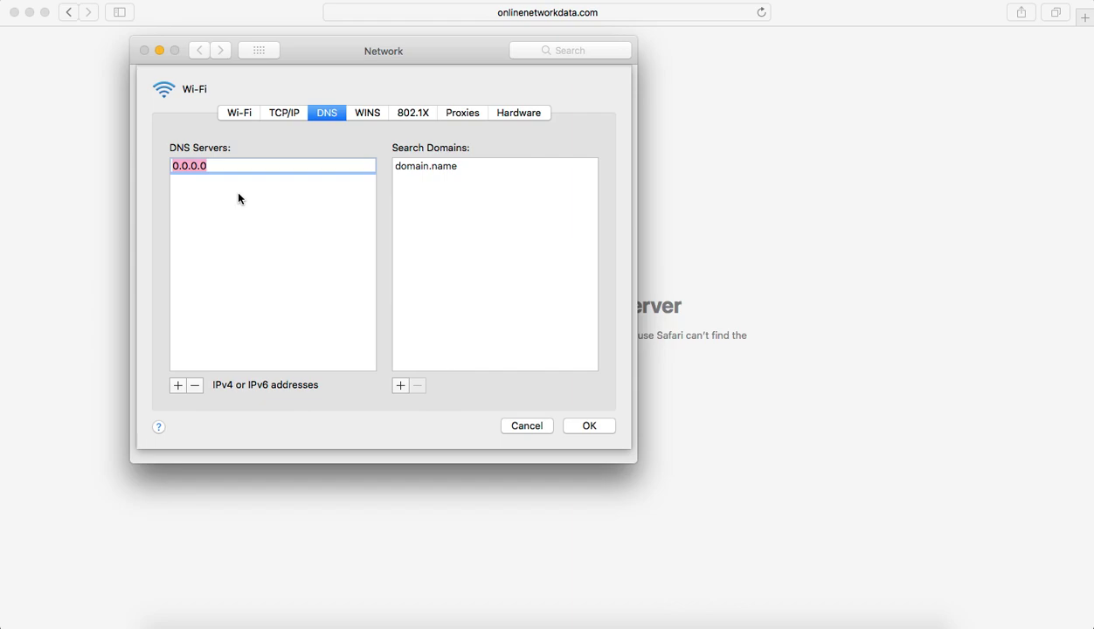
{"action": "type", "text": "8.8.8.8"}
{"action": "left_click", "coordinate": [179, 385]}
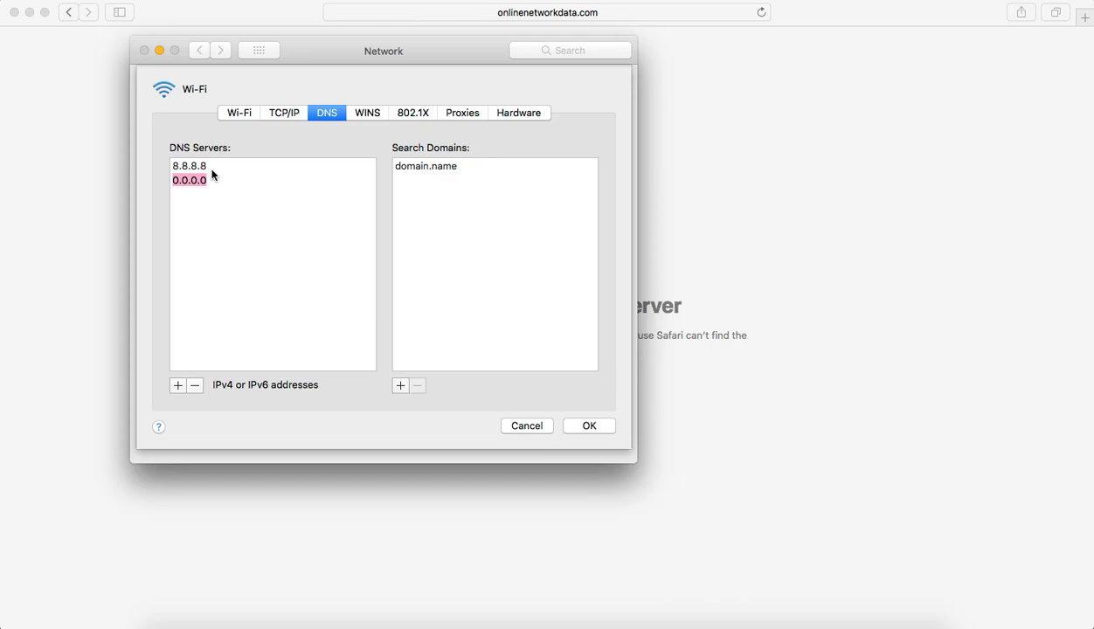
{"action": "type", "text": "4.4."}
{"action": "key", "text": "BackSpace"}
{"action": "key", "text": "BackSpace"}
{"action": "type", "text": "2.2.2"}
Accept the DNS server entries, apply the network changes and close the network preferences
{"action": "left_click", "coordinate": [594, 424]}
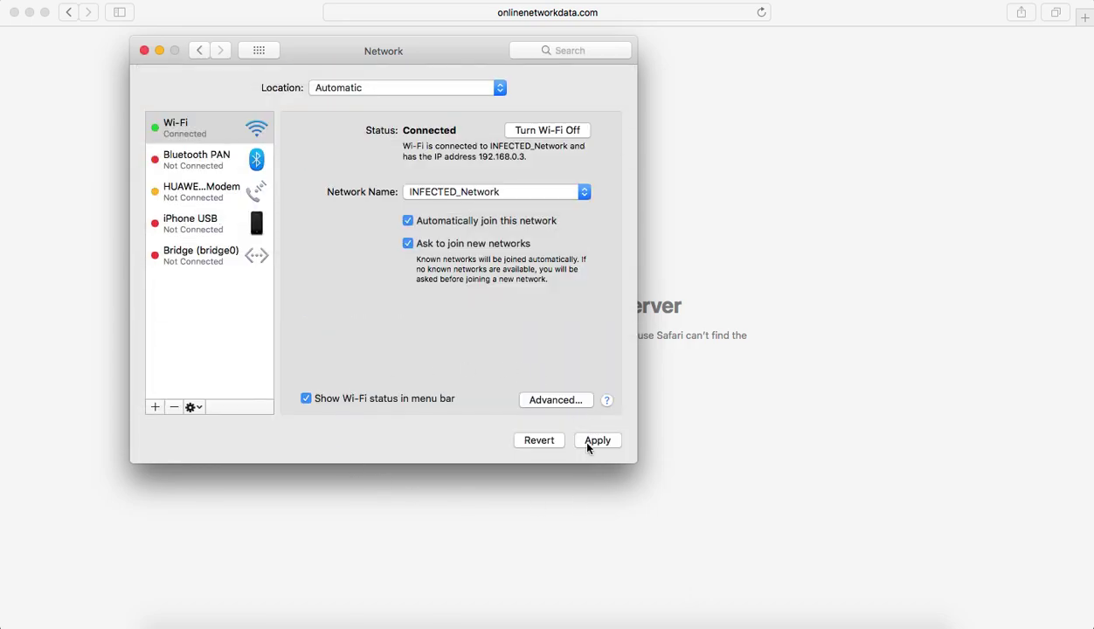
{"action": "left_click", "coordinate": [588, 441]}
{"action": "left_click", "coordinate": [144, 50]}
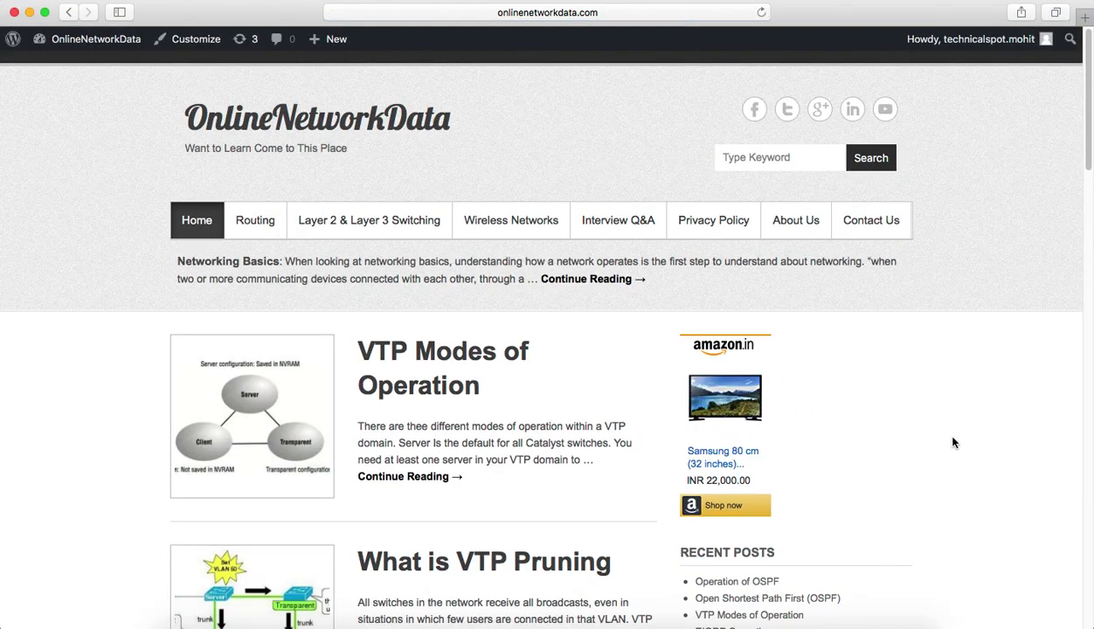
Look over the onlinenetworkdata.com home page to check that it loads properly
{"action": "scroll", "coordinate": [955, 443], "scroll_direction": "down", "scroll_amount": 5}
{"action": "scroll", "coordinate": [955, 443], "scroll_direction": "up", "scroll_amount": 5}
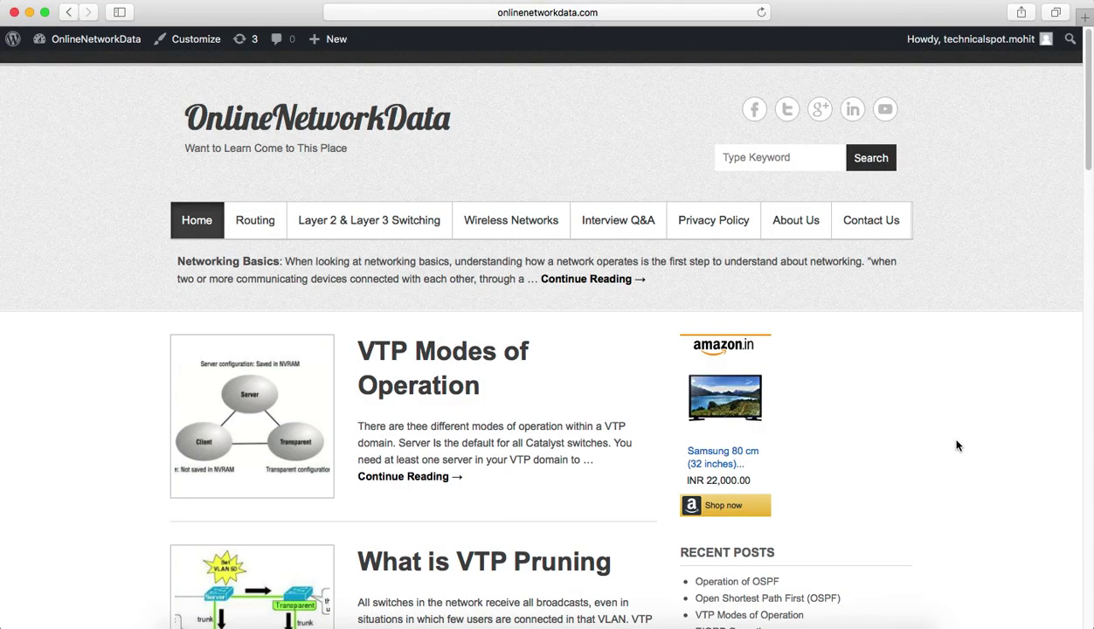